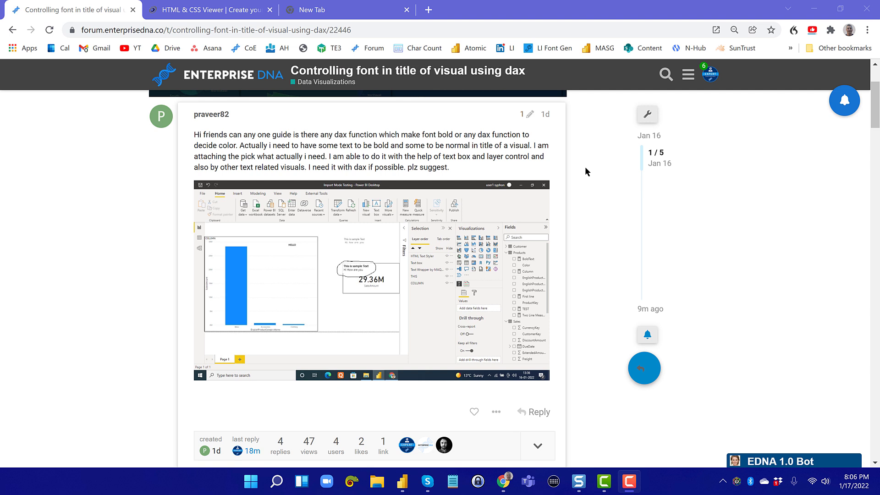
# - Check the HTML & CSS Viewer web page and the forum question, and switch to the Power BI report "Video 43 – Custom Font and Formatting with DAX"
pyautogui.click(219, 7)
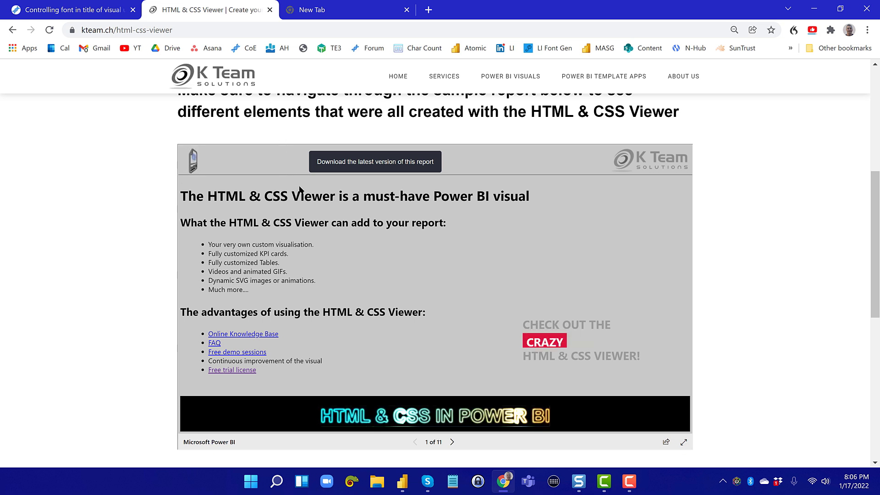
pyautogui.click(70, 2)
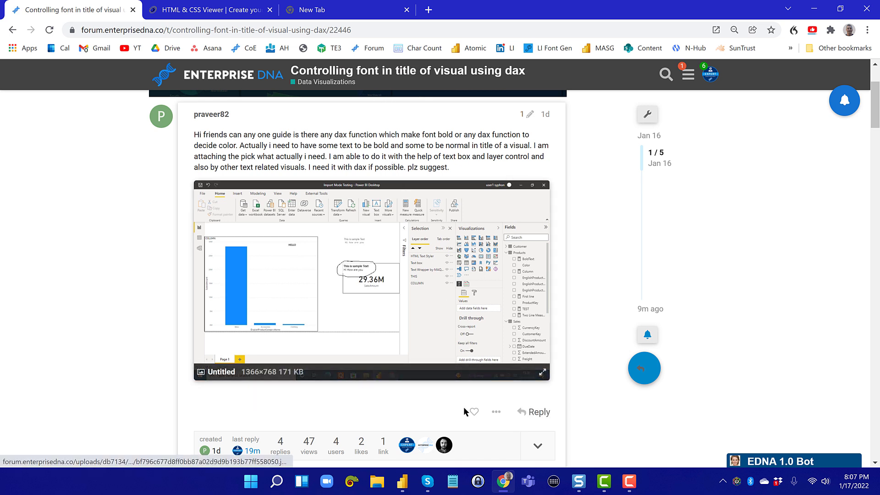
pyautogui.moveTo(503, 484)
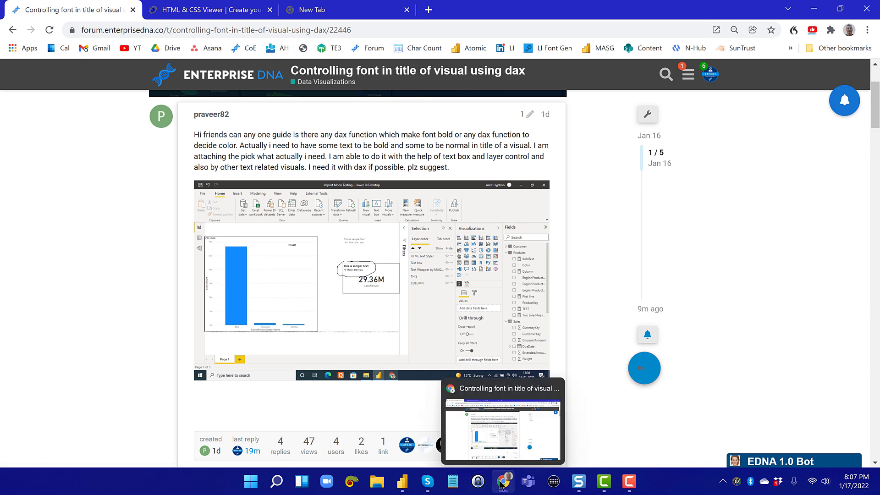
pyautogui.click(550, 430)
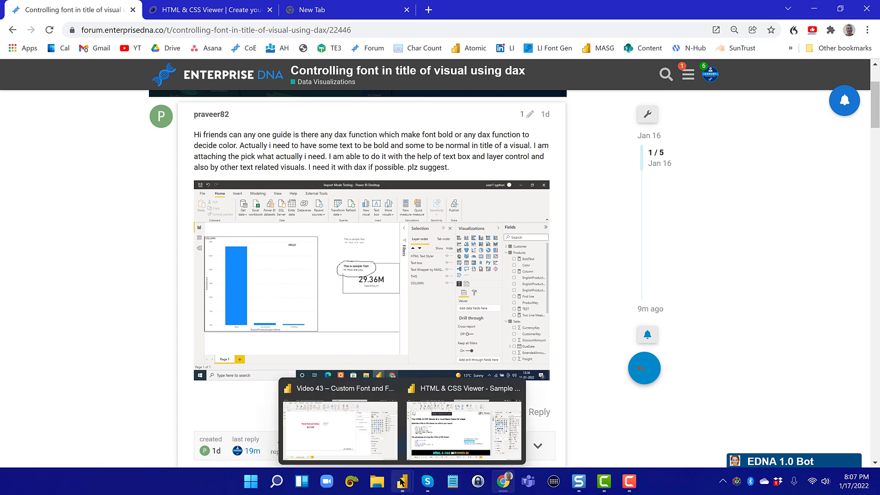
pyautogui.click(402, 480)
pyautogui.click(357, 431)
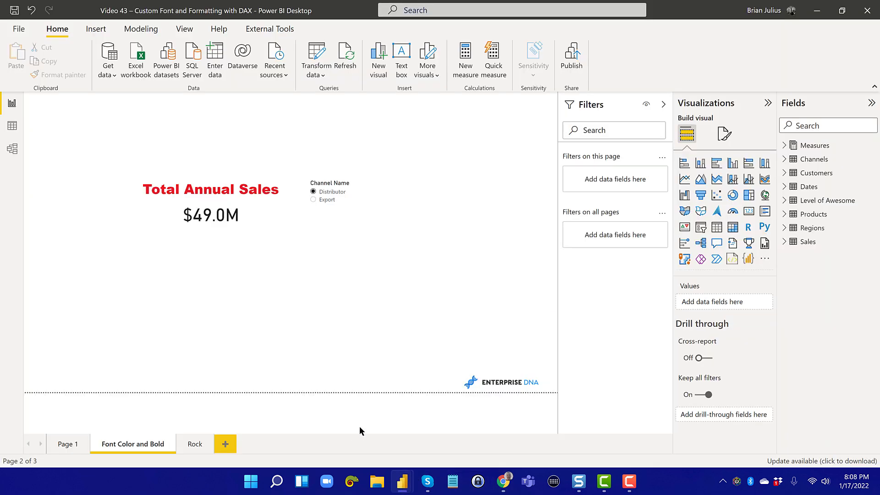
# - Switch the Channel Name slicer to Export and back to Distributor to compare the formatting of the card title
pyautogui.click(313, 199)
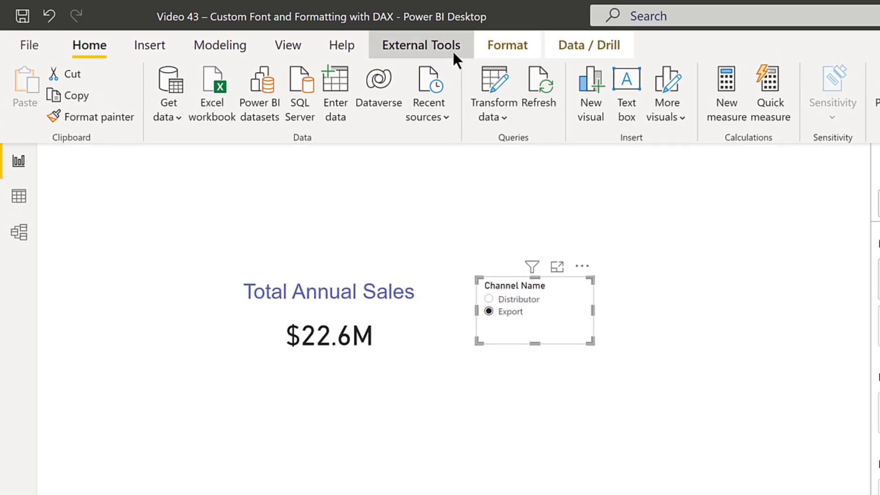
pyautogui.click(453, 51)
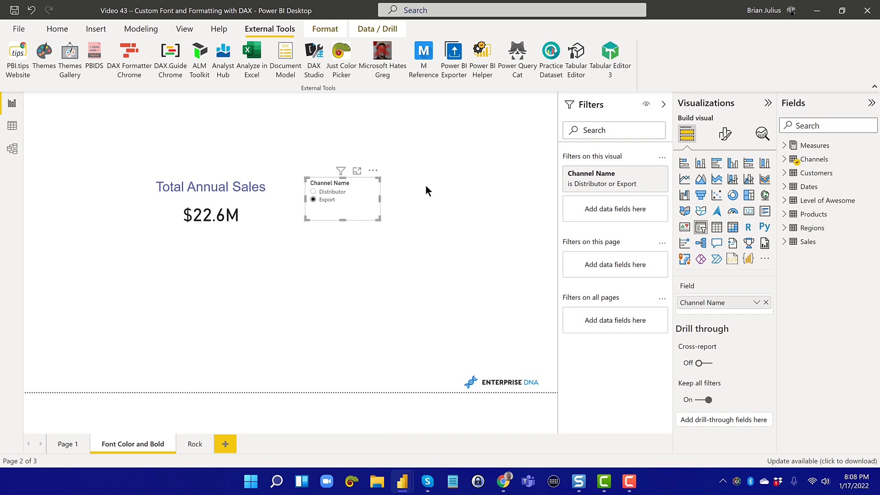
pyautogui.click(425, 184)
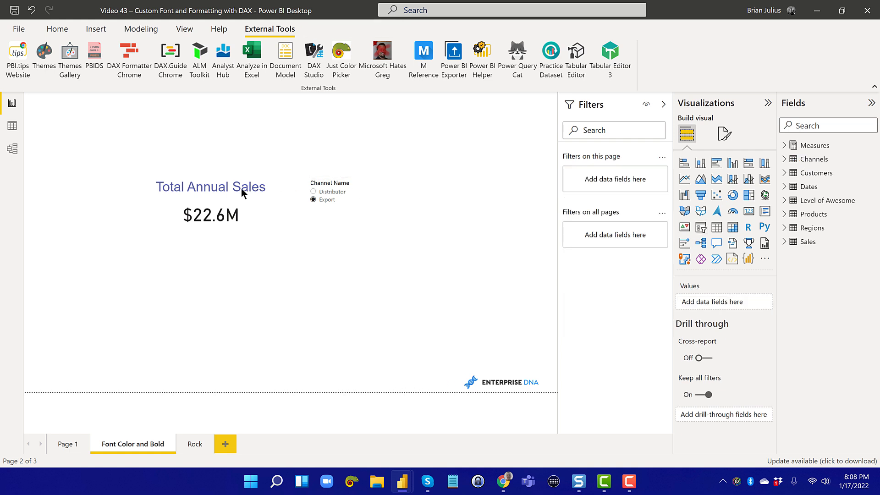
pyautogui.click(341, 192)
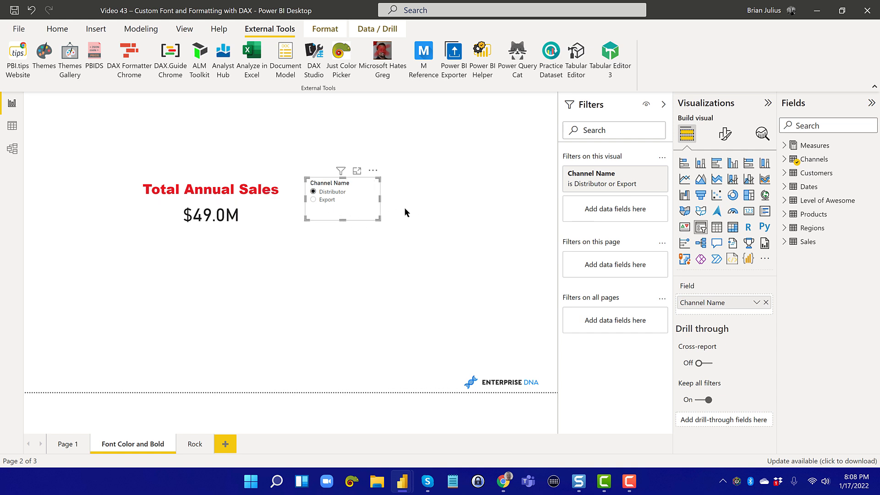
pyautogui.click(287, 203)
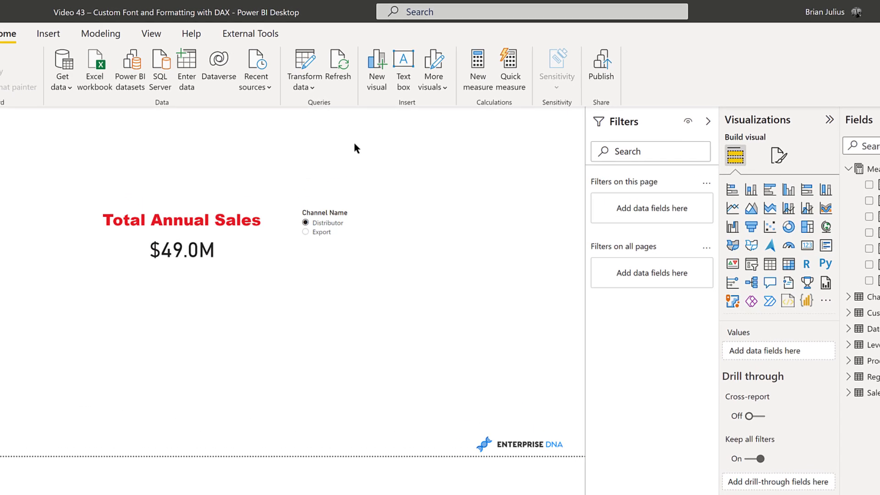
# - Search the AppSource visuals for "html", review the HTML & CSS Viewer details page and close it without adding the visual
pyautogui.click(453, 124)
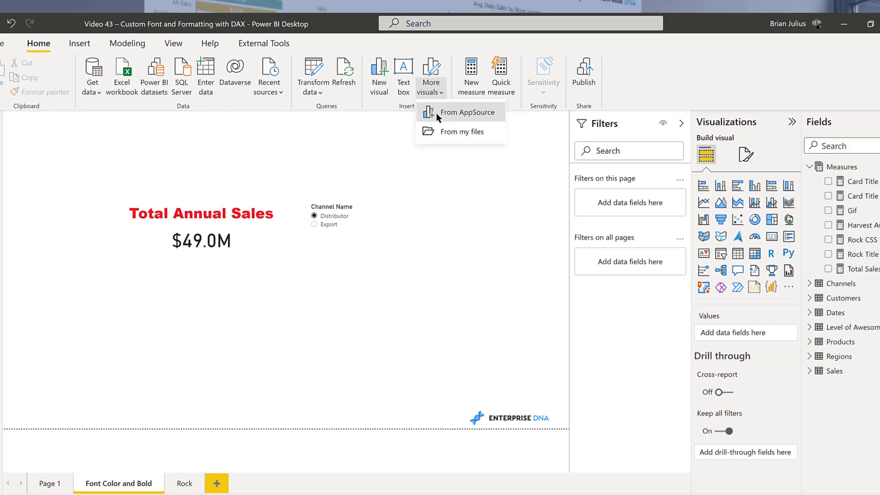
pyautogui.click(463, 112)
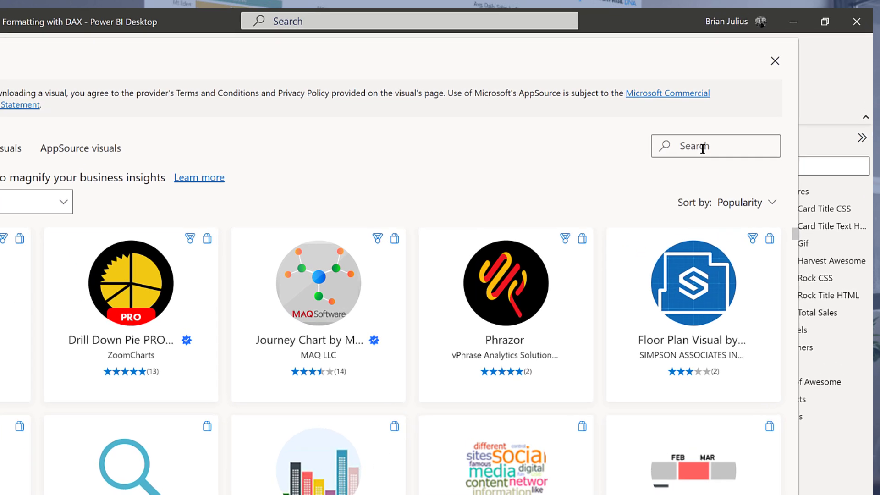
pyautogui.click(703, 149)
pyautogui.write('html')
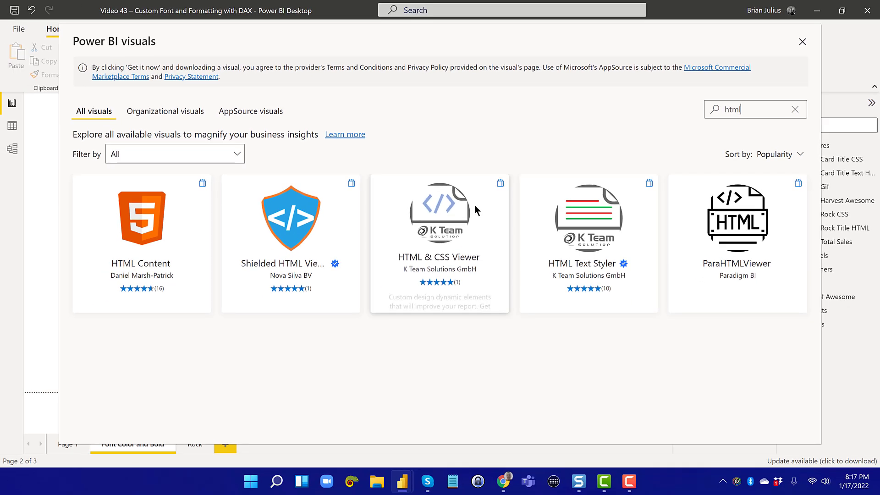
pyautogui.click(443, 245)
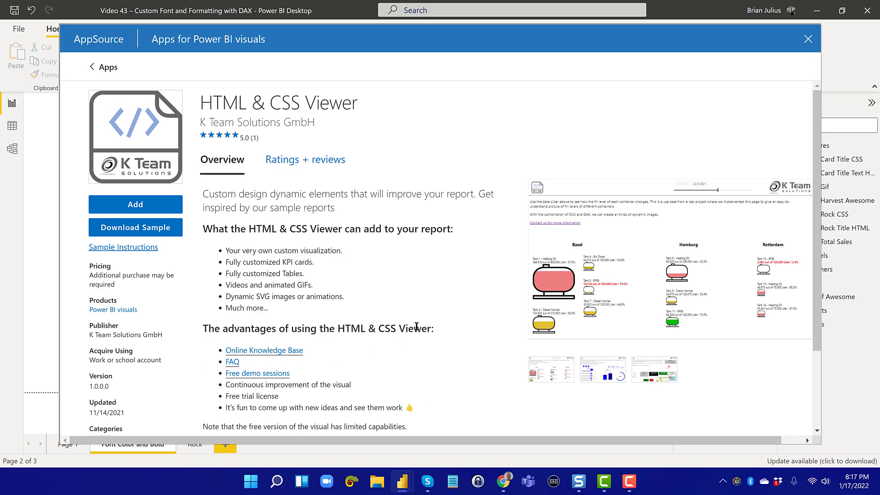
pyautogui.scroll(-2, 403, 338)
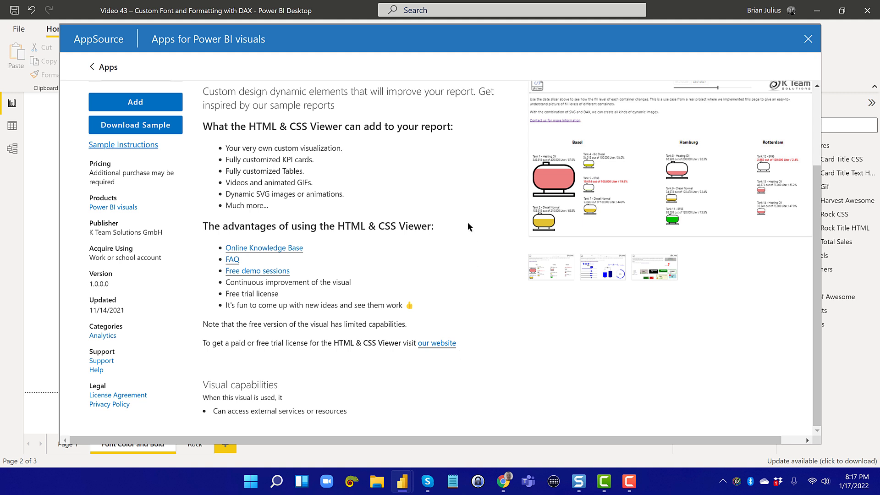
pyautogui.click(806, 40)
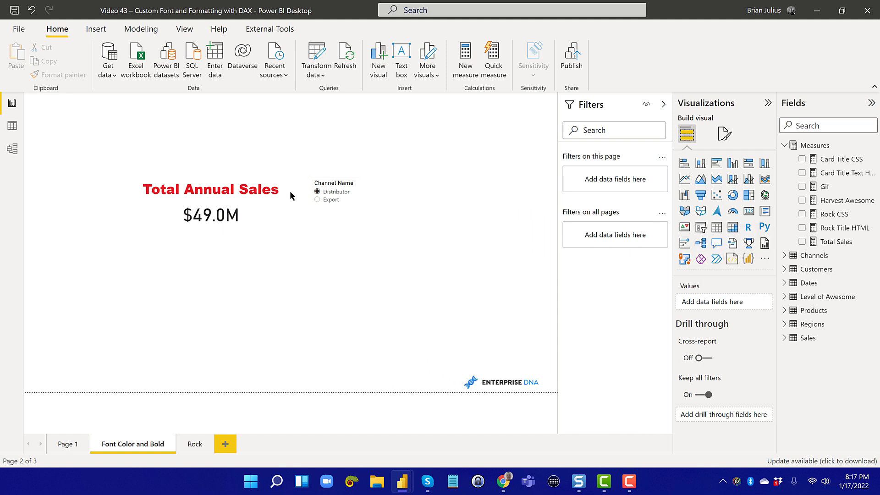
# - Examine the Card Title Text HTML and Card Title CSS measure formulas used by the Total Annual Sales title visual
pyautogui.click(274, 193)
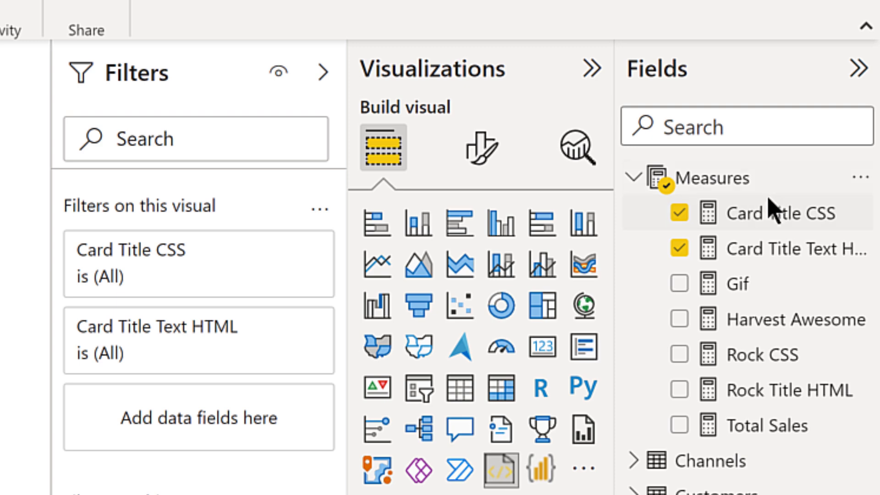
pyautogui.click(777, 254)
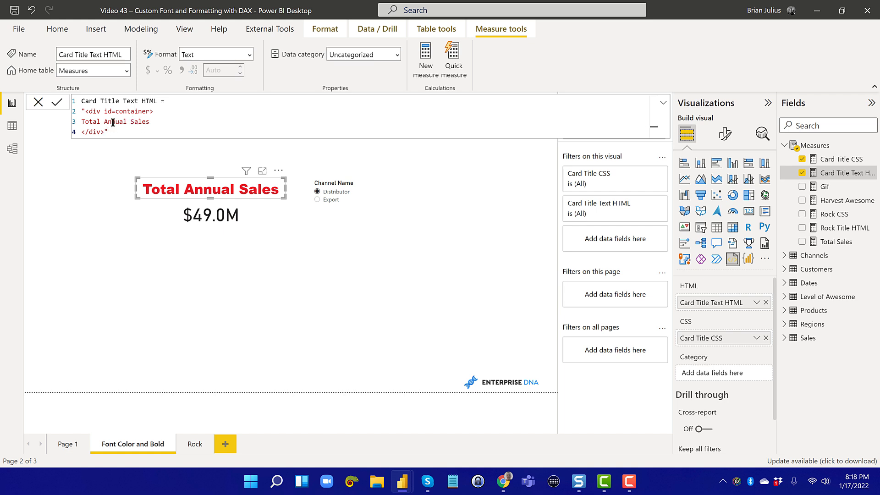
pyautogui.click(168, 121)
pyautogui.click(839, 158)
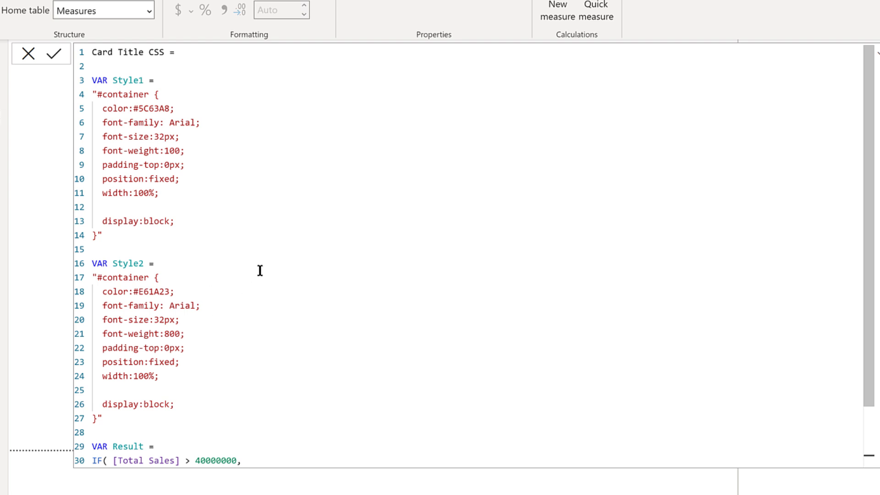
pyautogui.scroll(-2, 260, 271)
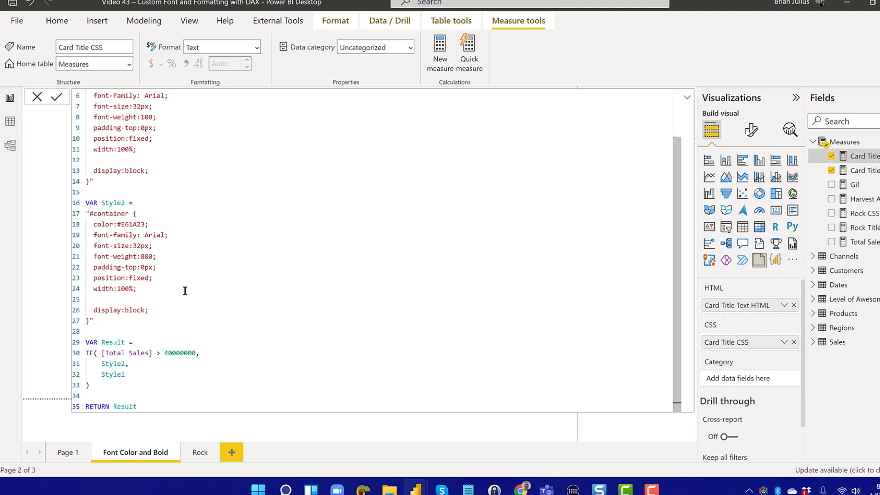
pyautogui.scroll(2, 186, 279)
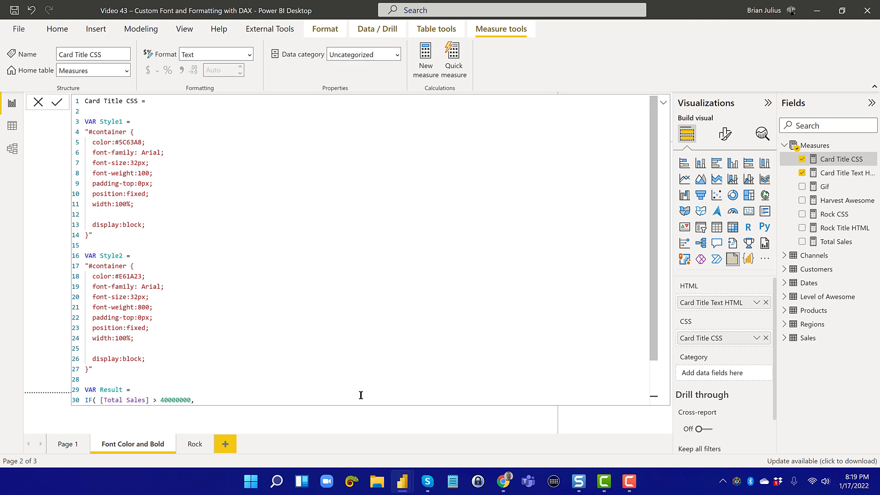
# - Switch to the HTML & CSS Viewer sample report, view its Table and Text pages, and return to the Landing Page
pyautogui.moveTo(506, 481)
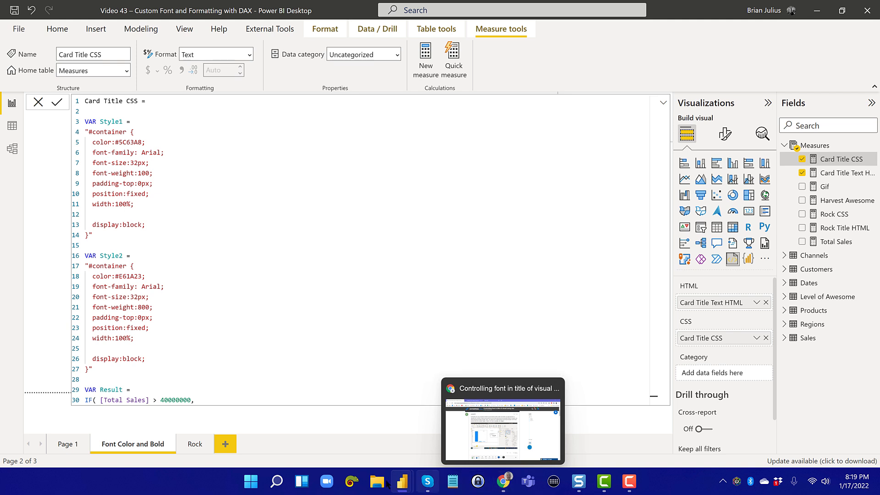
pyautogui.moveTo(405, 485)
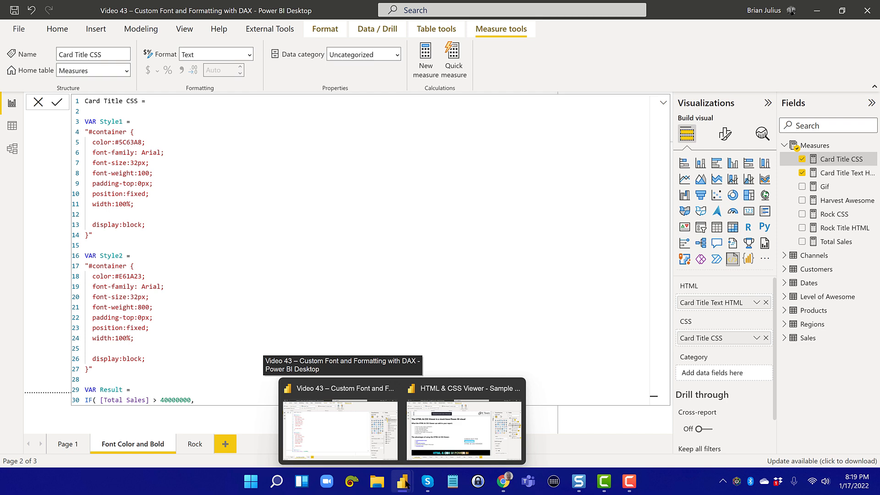
pyautogui.click(452, 421)
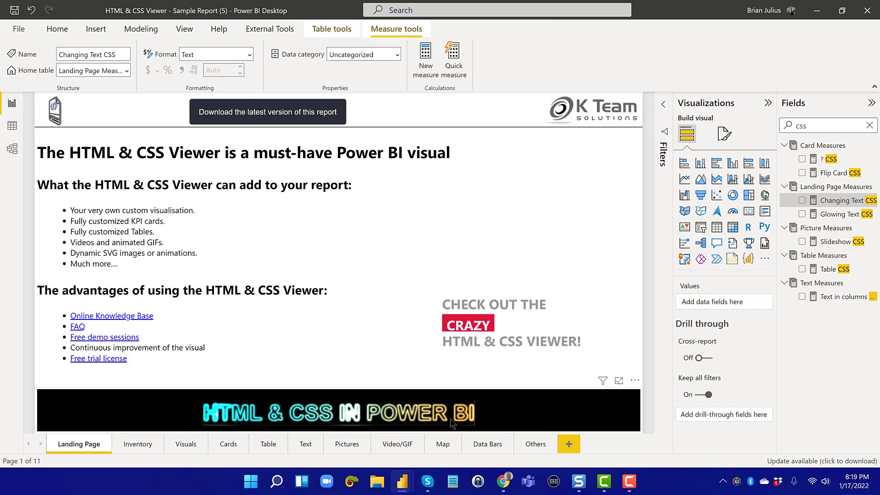
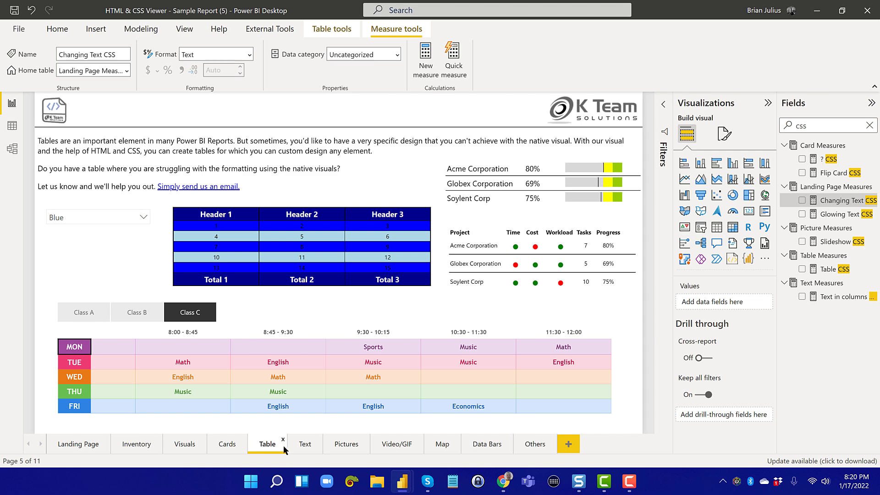
pyautogui.click(300, 445)
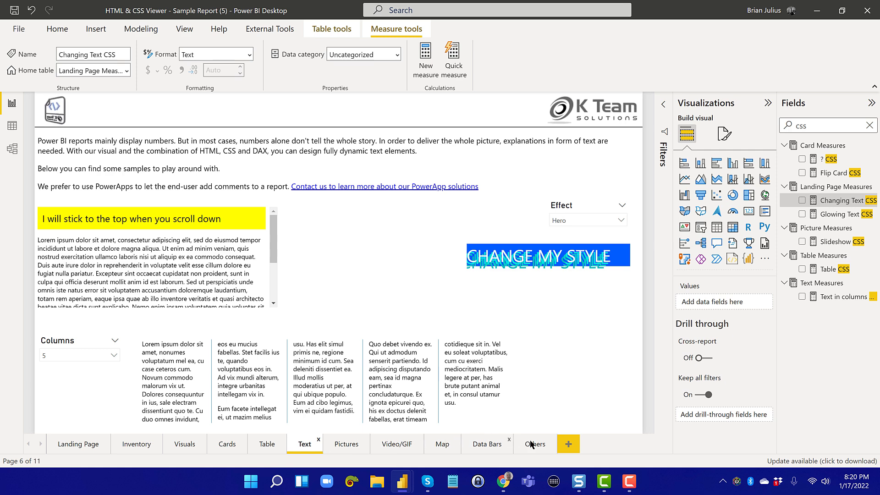
pyautogui.click(91, 429)
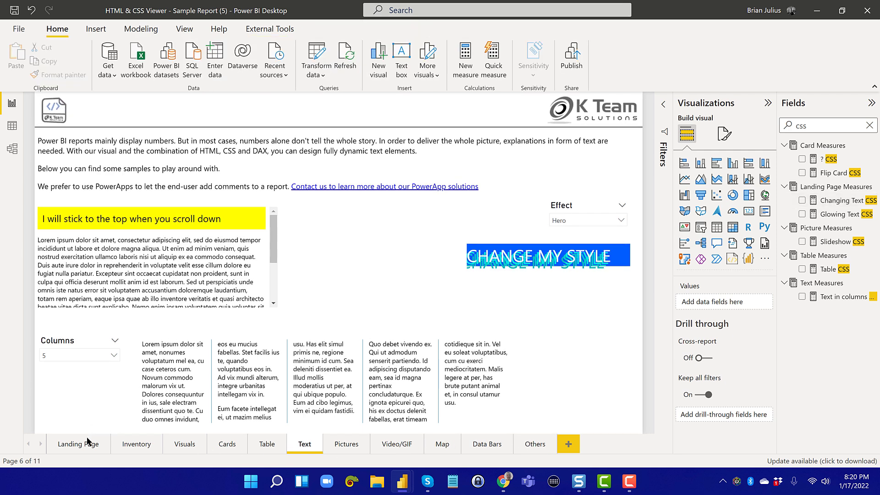
pyautogui.click(89, 445)
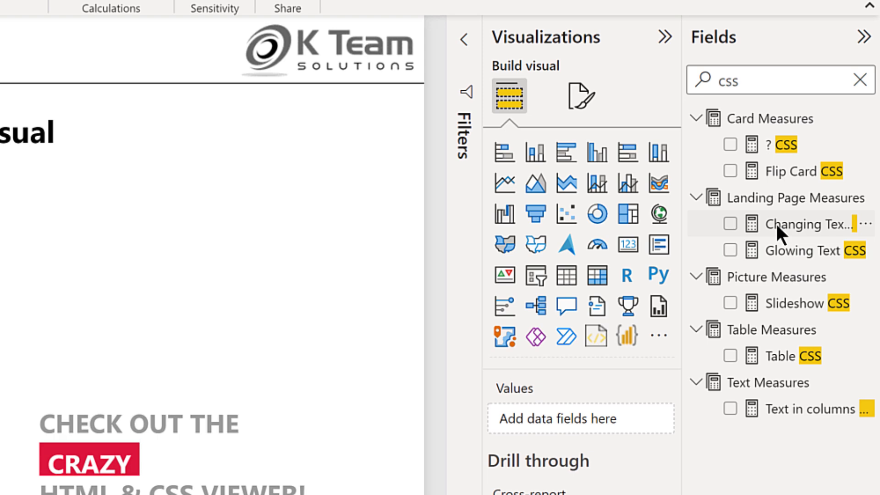
# - Examine the Changing Text CSS measure's formula and clear the "css" search in the field list
pyautogui.click(793, 214)
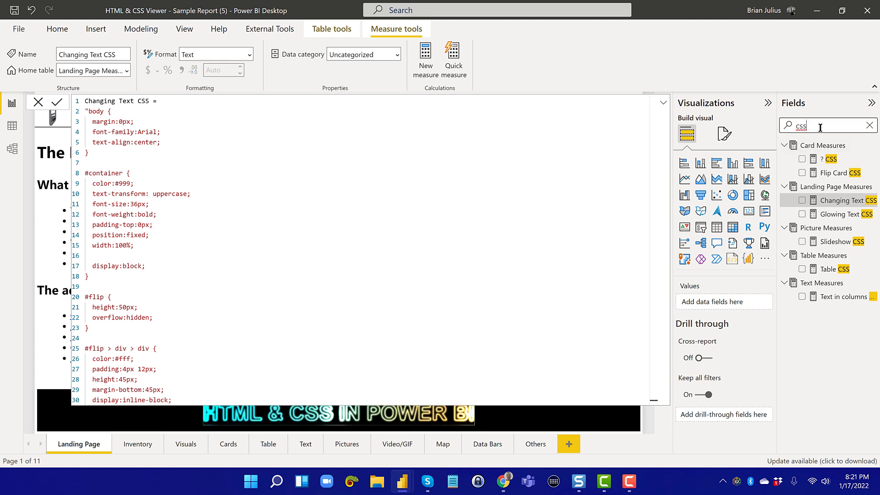
pyautogui.press('BackSpace')
pyautogui.press('BackSpace')
pyautogui.press('BackSpace')
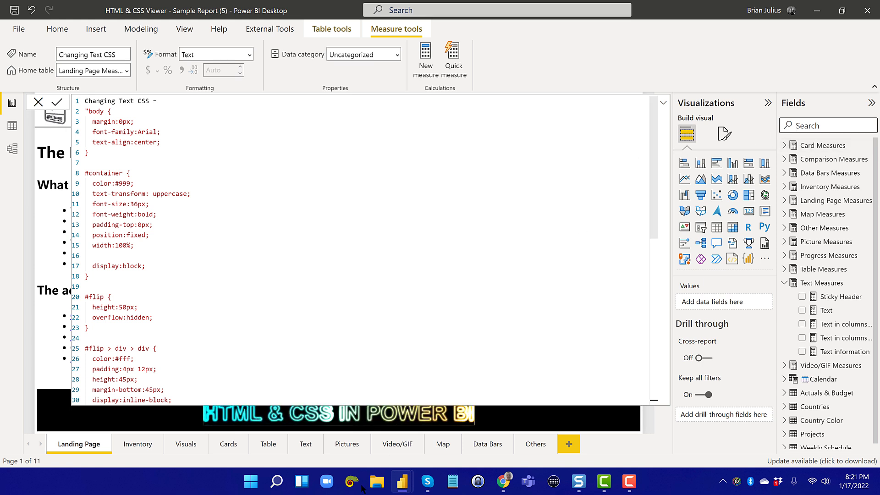
# - Return to the Video 43 report, review the Card Title CSS measure's font weights and IF logic, and close the formula without changes
pyautogui.moveTo(402, 483)
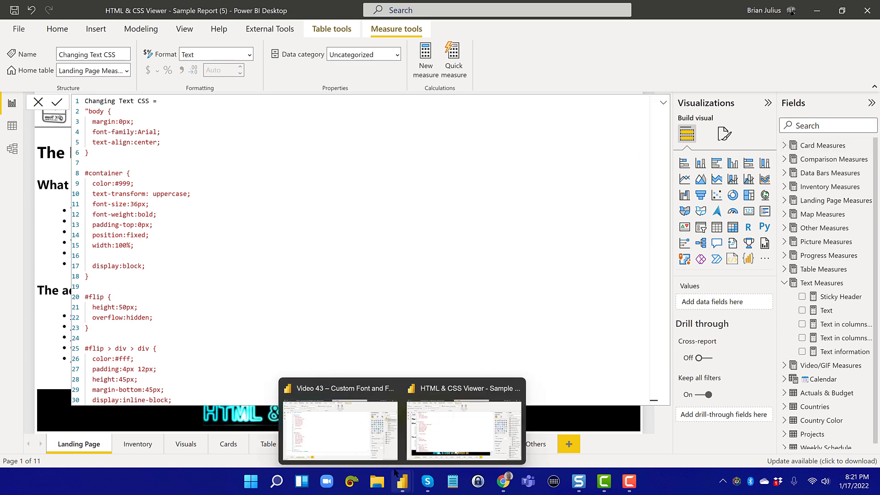
pyautogui.click(351, 428)
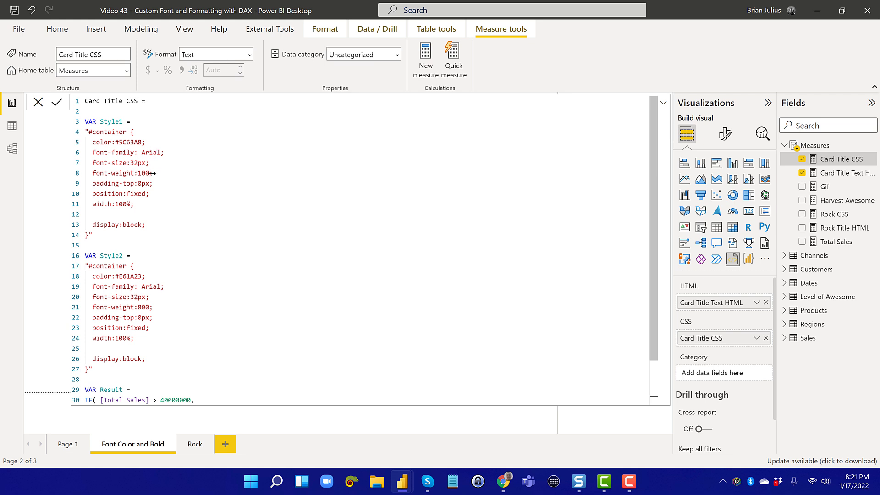
pyautogui.click(150, 173)
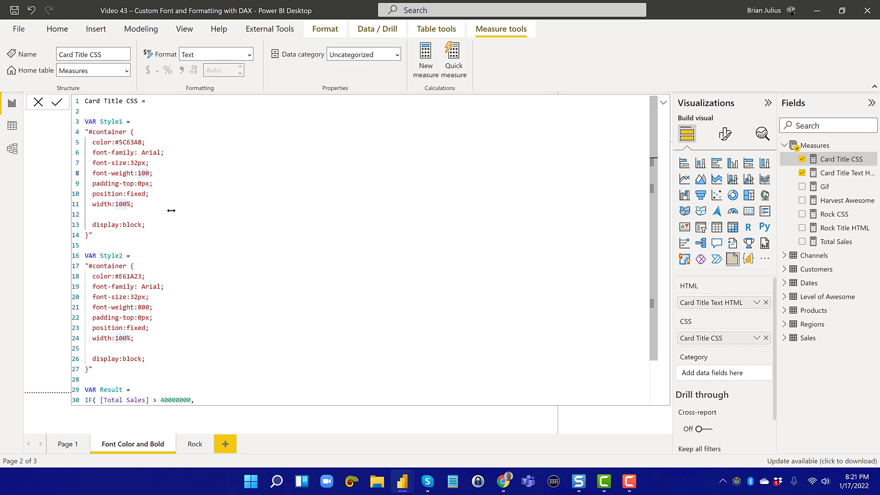
pyautogui.scroll(-2, 208, 357)
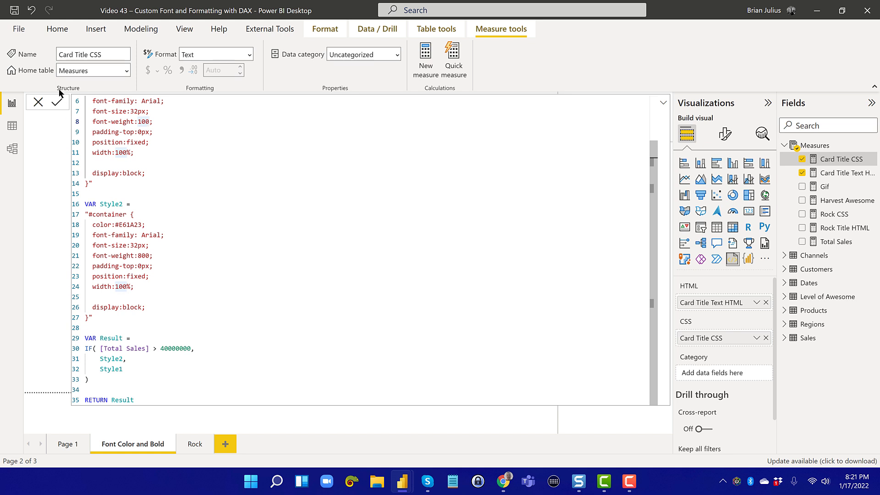
pyautogui.click(38, 104)
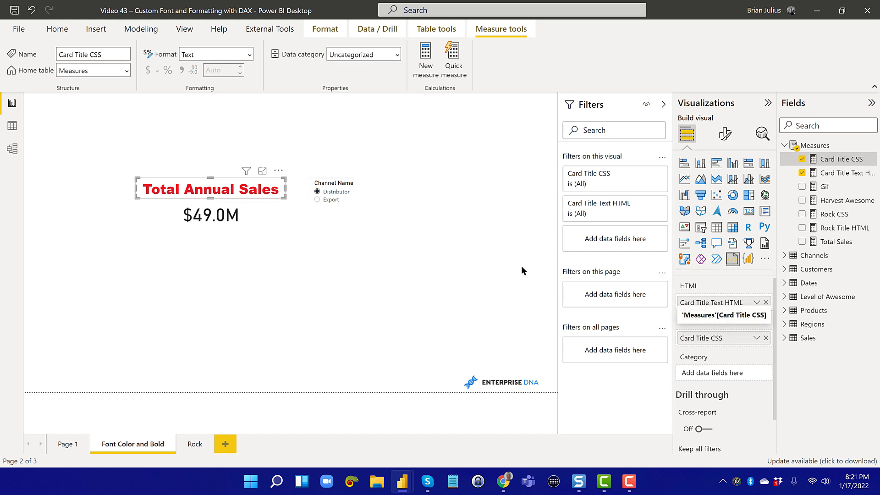
# - Preview the Total Annual Sales title with the Channel Name slicer set to Export, and return the slicer to Distributor
pyautogui.click(331, 203)
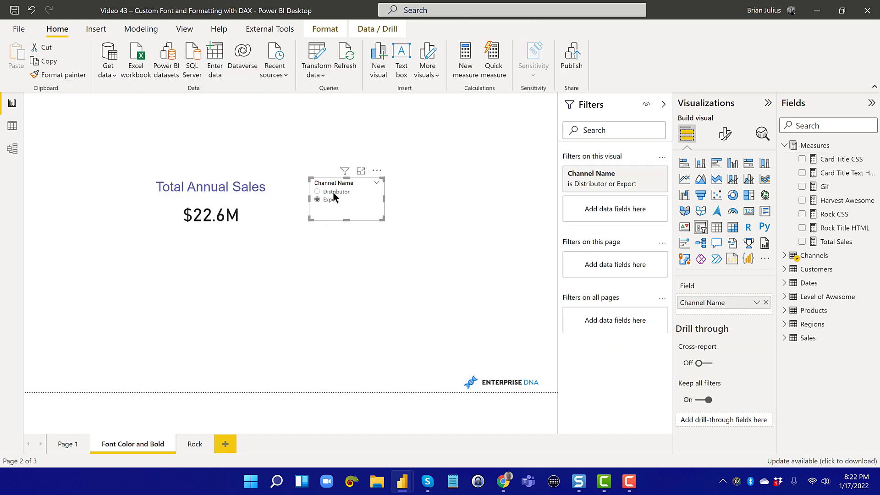
pyautogui.click(332, 201)
pyautogui.click(337, 192)
pyautogui.click(429, 197)
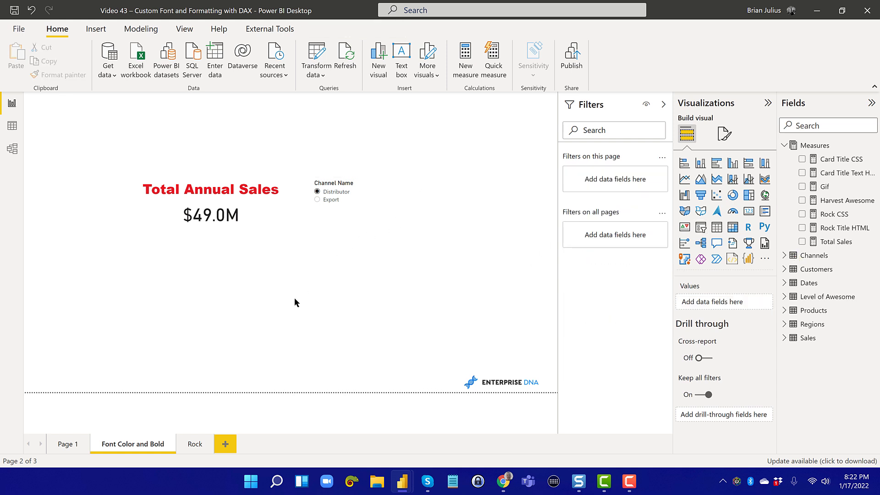
# - Go to the Rock page and examine the Rock Title HTML and Rock CSS measure formulas, closing each without changes
pyautogui.click(194, 444)
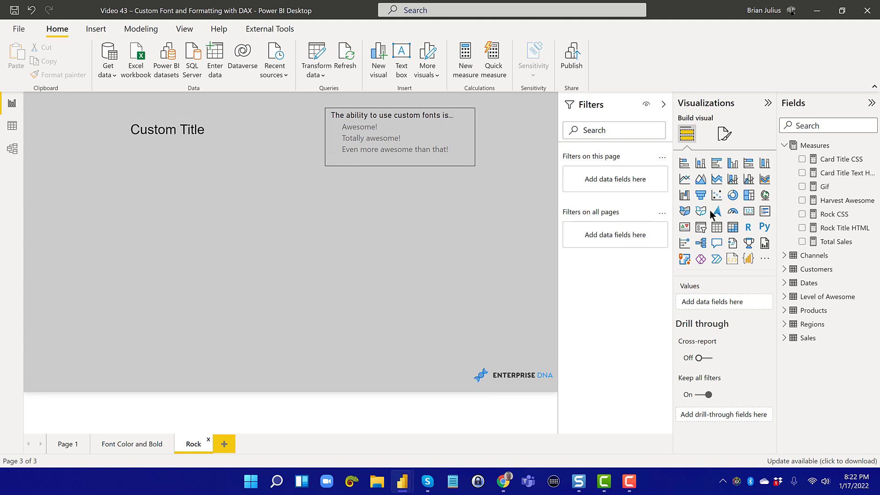
pyautogui.click(824, 228)
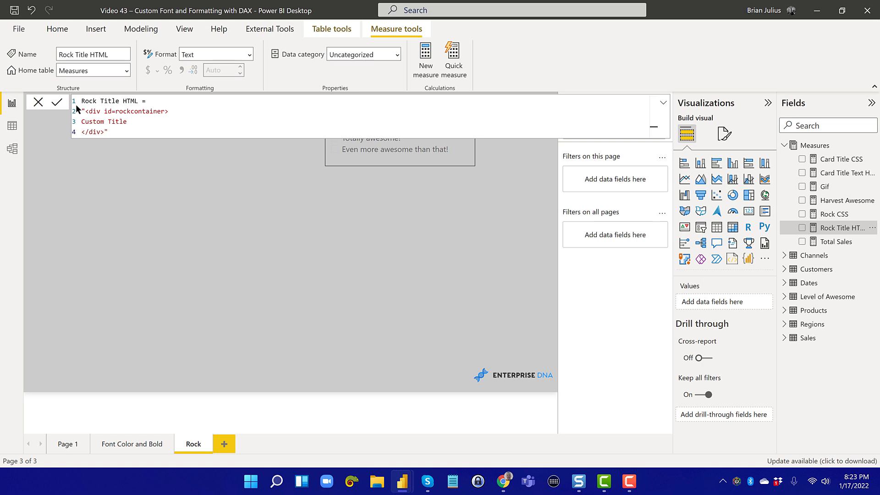
pyautogui.click(37, 102)
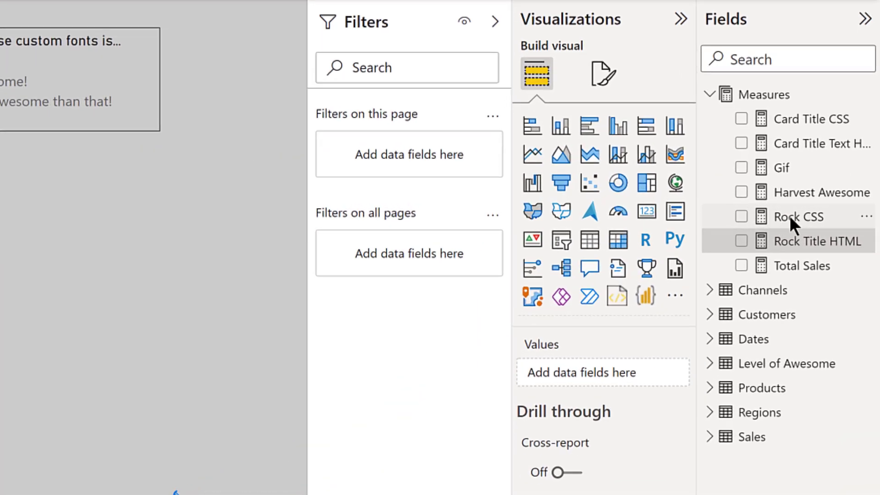
pyautogui.click(790, 216)
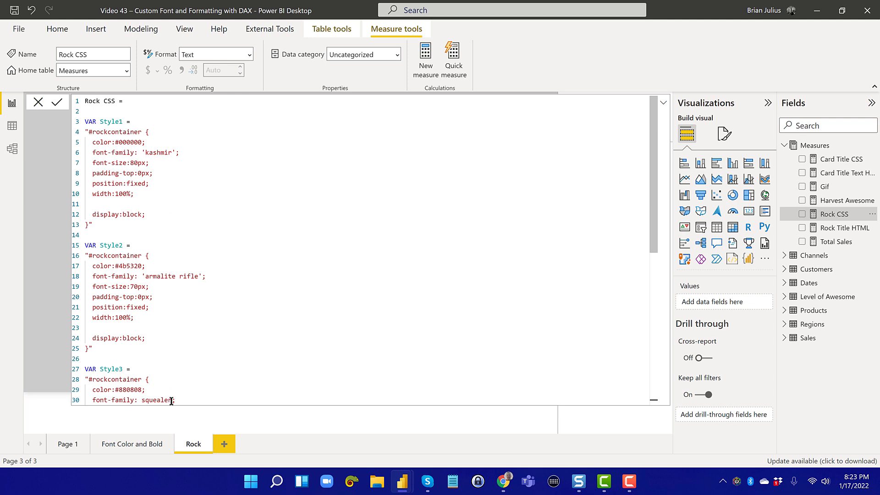
pyautogui.scroll(-7, 173, 400)
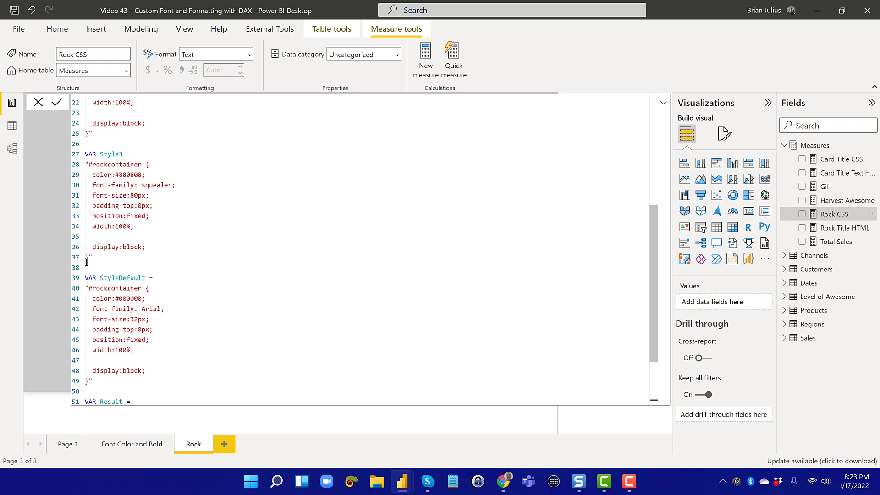
pyautogui.click(38, 102)
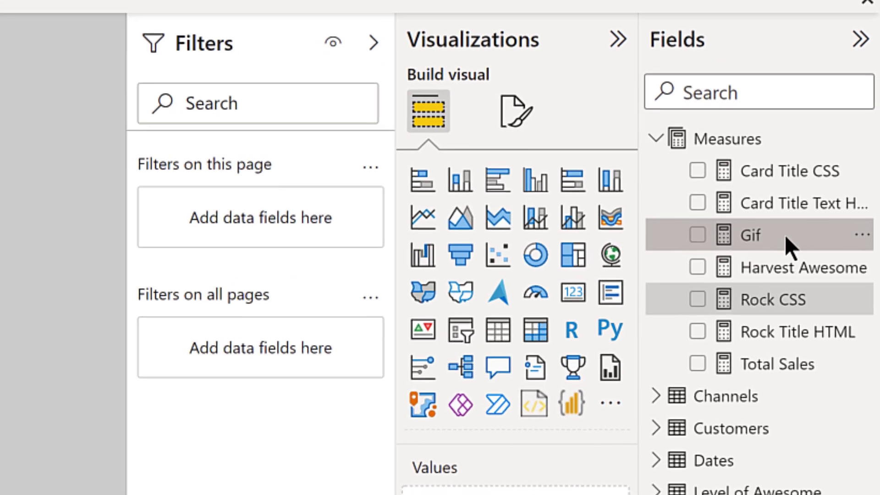
# - Examine the Gif measure's image variables and SWITCH logic, and close the formula without changes
pyautogui.click(836, 187)
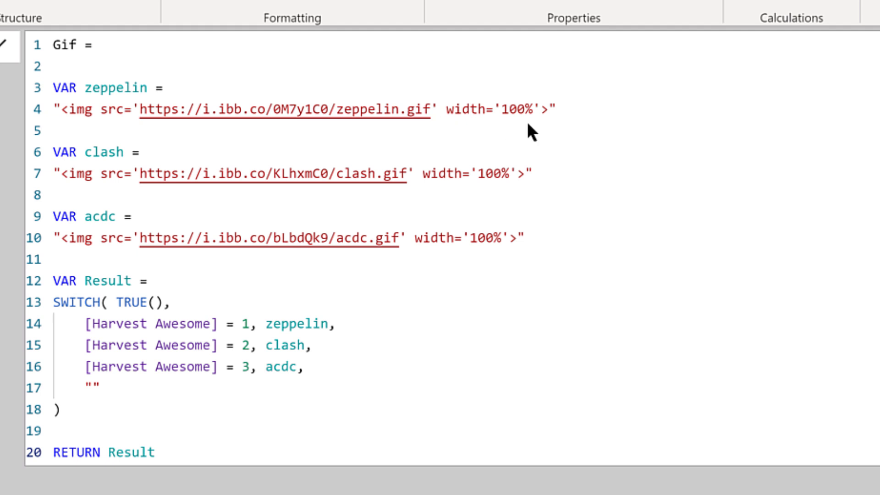
pyautogui.click(582, 105)
pyautogui.click(296, 385)
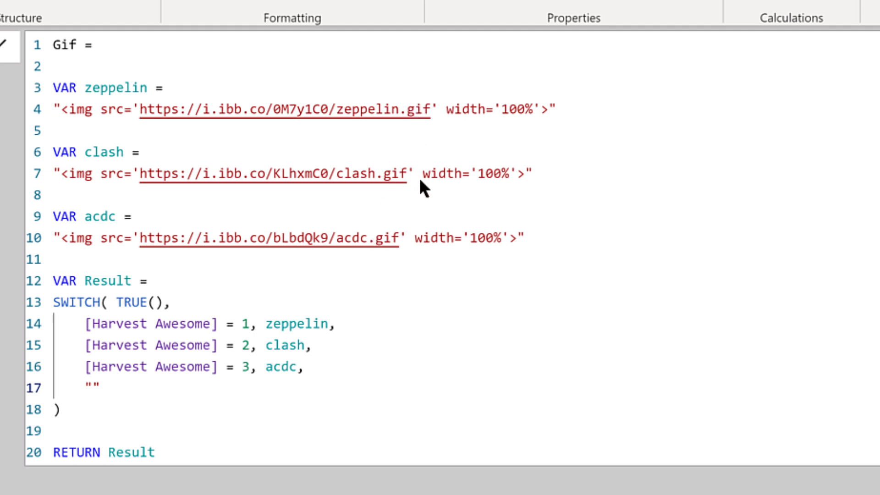
pyautogui.click(422, 253)
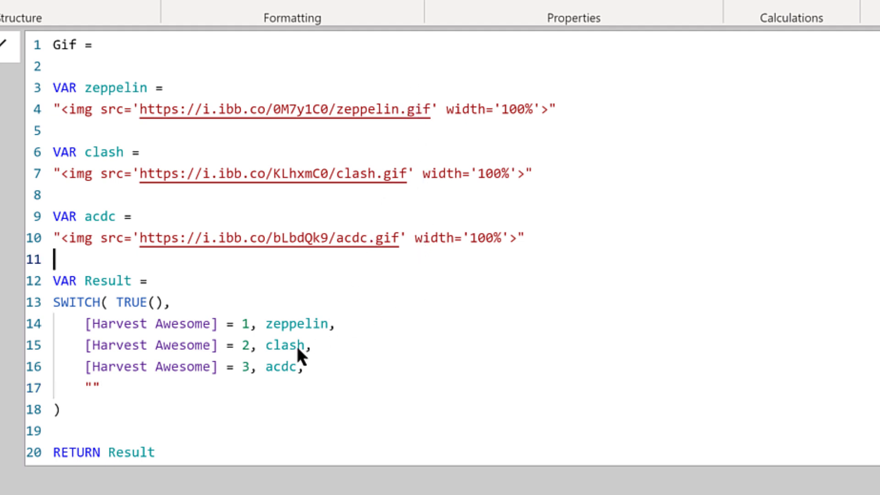
pyautogui.click(222, 388)
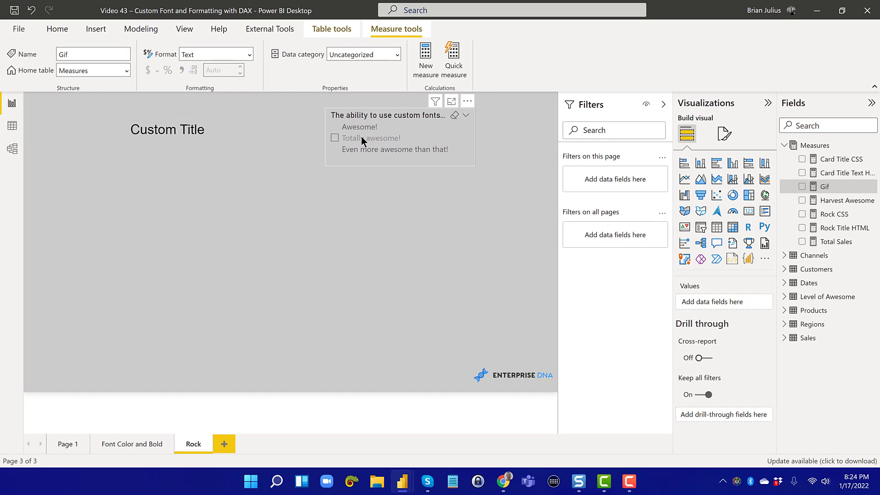
# - Compare the custom title and GIF for all three custom fonts slicer options, finishing on Awesome!
pyautogui.click(335, 127)
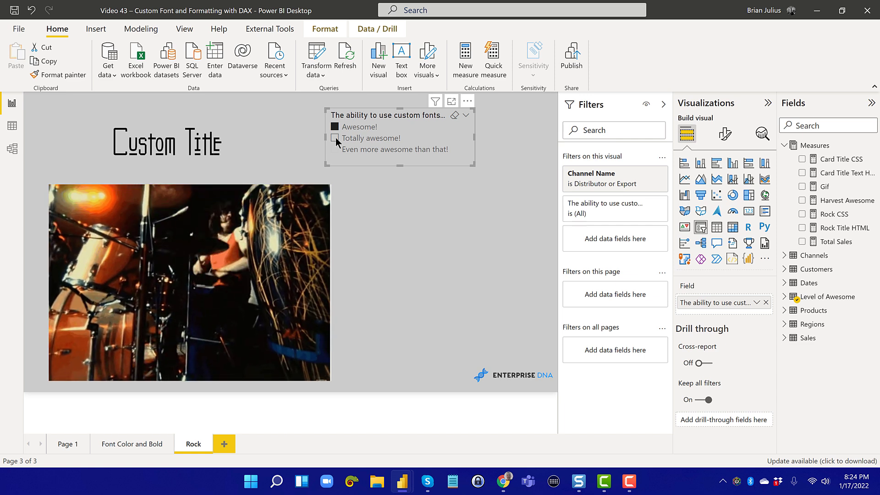
pyautogui.click(335, 138)
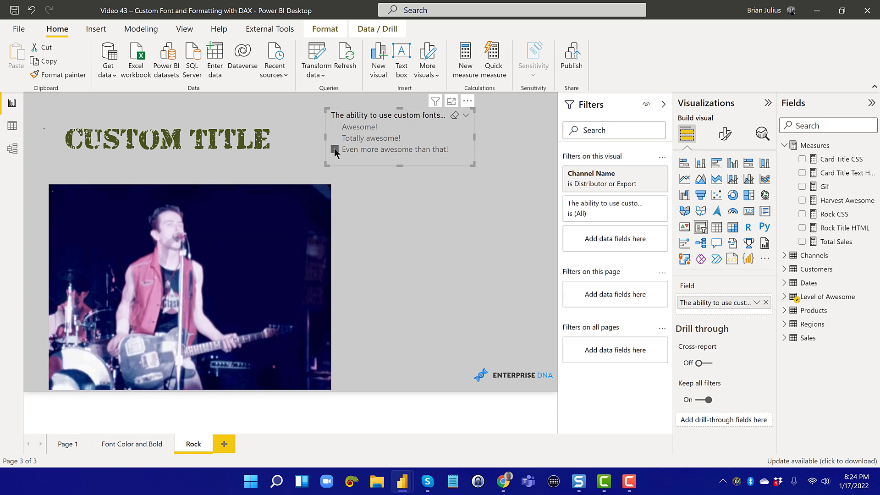
pyautogui.click(334, 149)
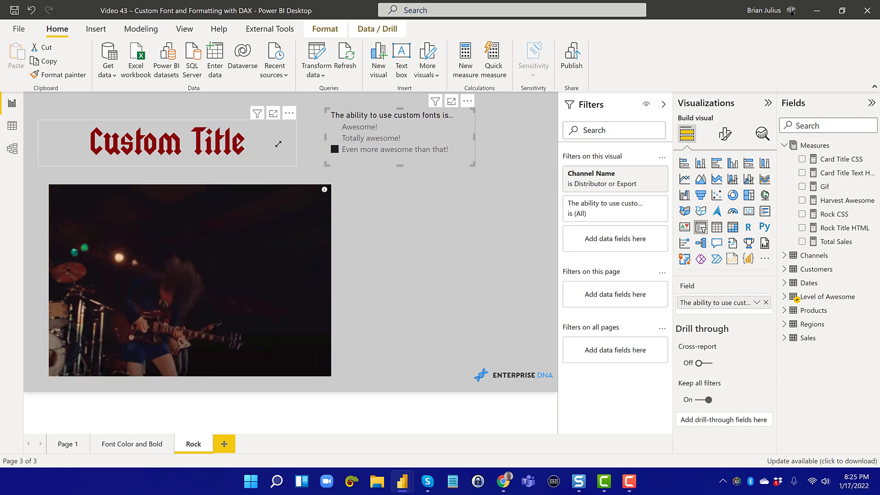
pyautogui.click(357, 143)
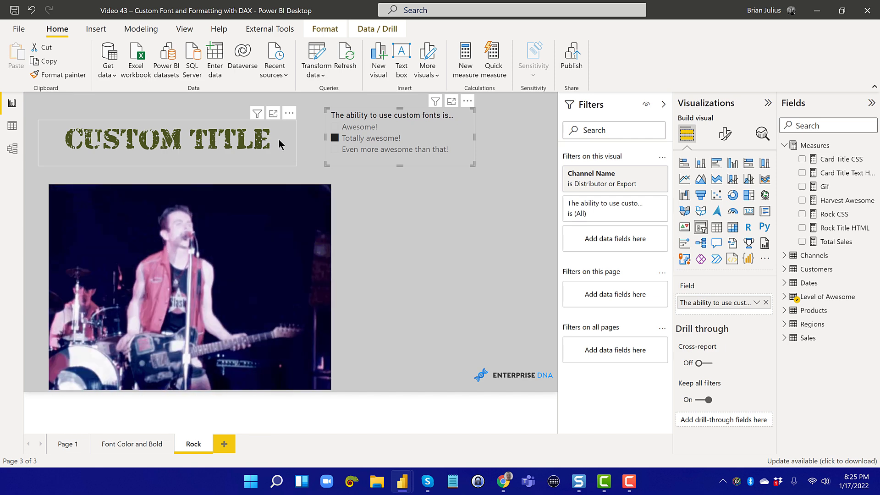
pyautogui.click(346, 126)
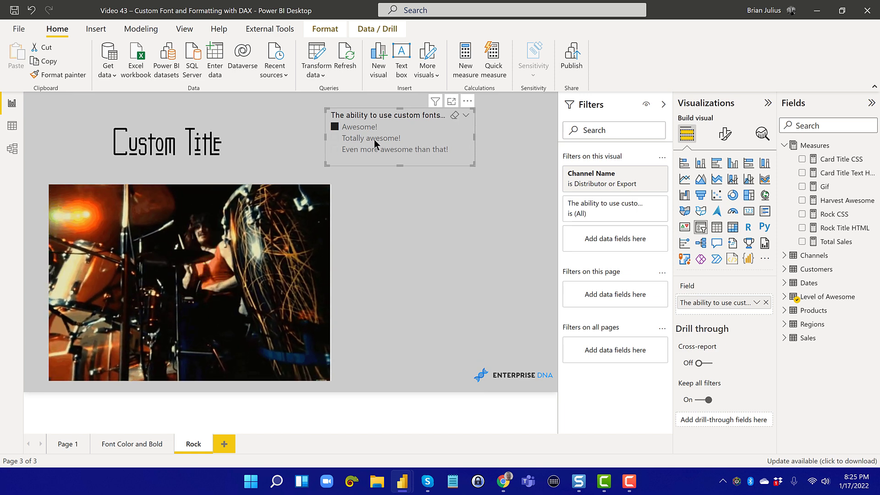
# - Examine the Font Formatting defaults of the Custom Title visual
pyautogui.click(255, 151)
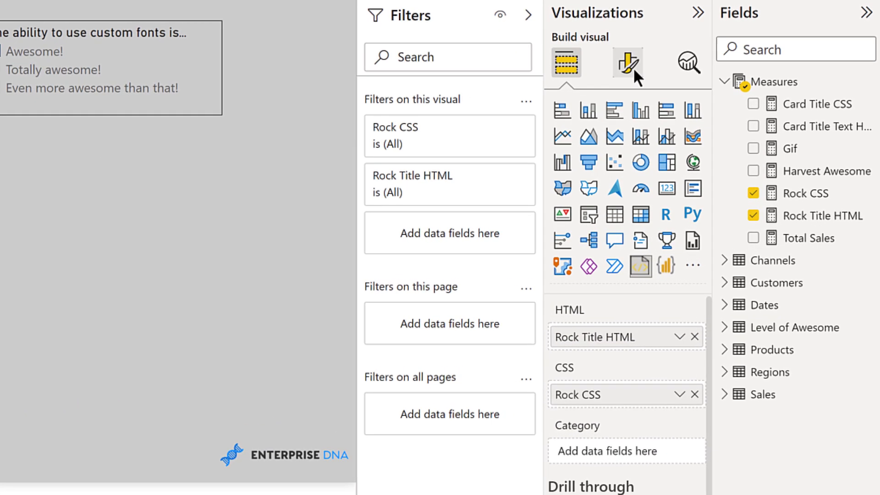
pyautogui.click(659, 85)
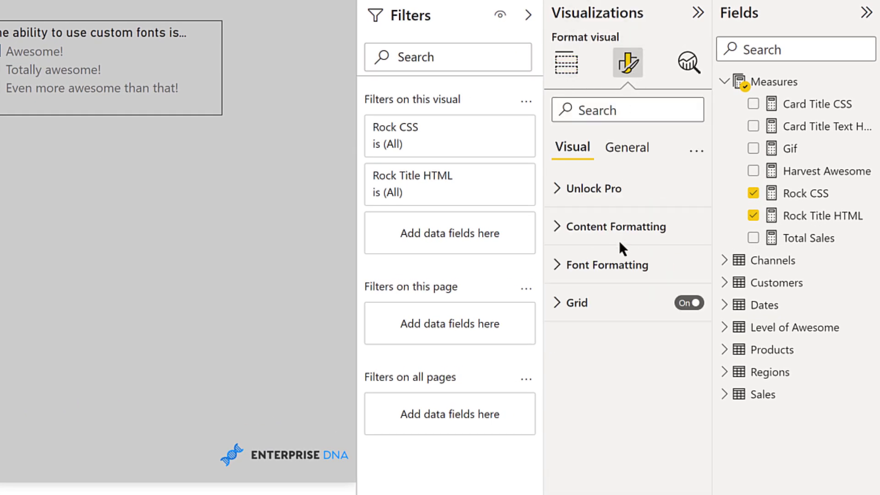
pyautogui.click(614, 265)
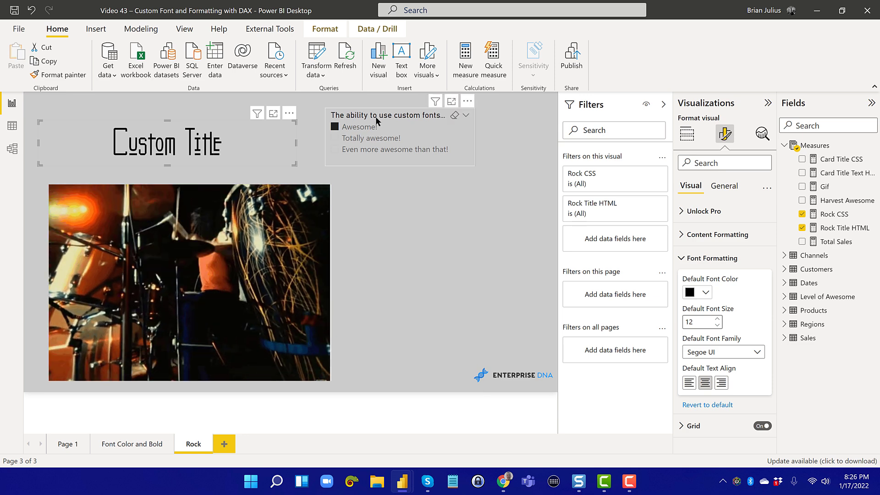
# - Set the custom fonts slicer to Totally awesome! and on to Even more awesome than that!, and return to the Font Color and Bold page
pyautogui.click(381, 138)
pyautogui.click(381, 150)
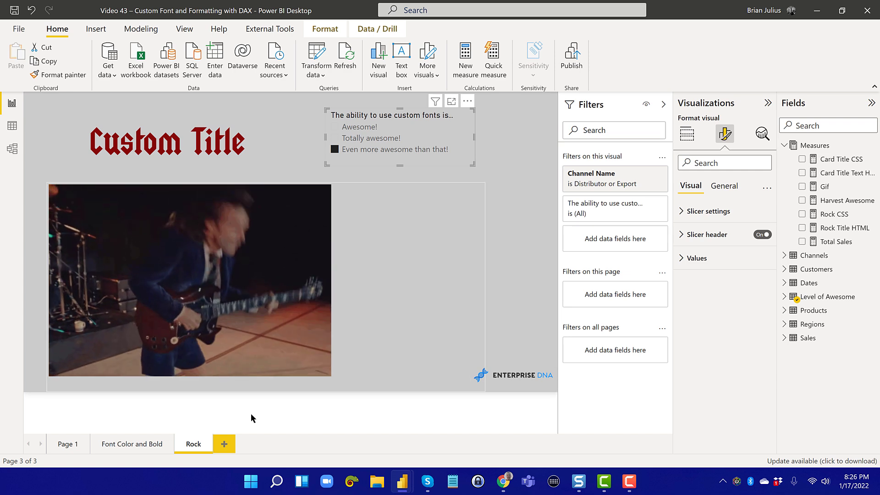
pyautogui.click(140, 448)
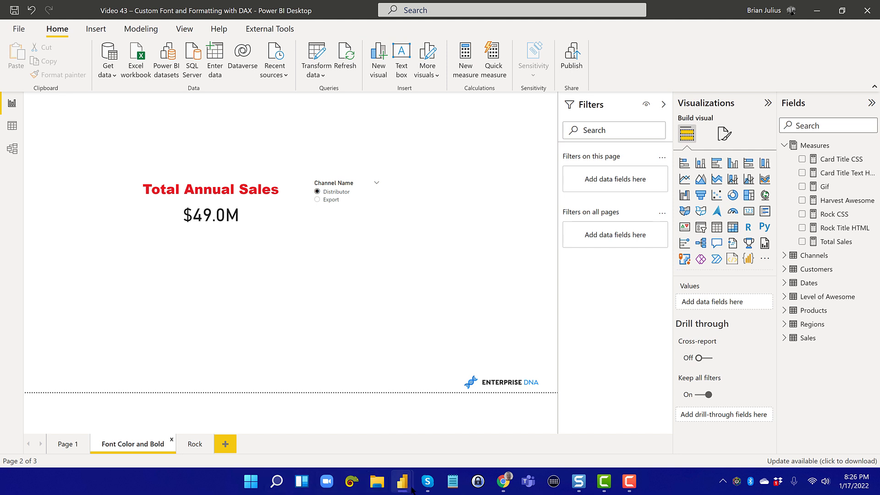
# - Switch to the HTML & CSS Viewer sample report and close the open Changing Text CSS formula without changes
pyautogui.moveTo(409, 483)
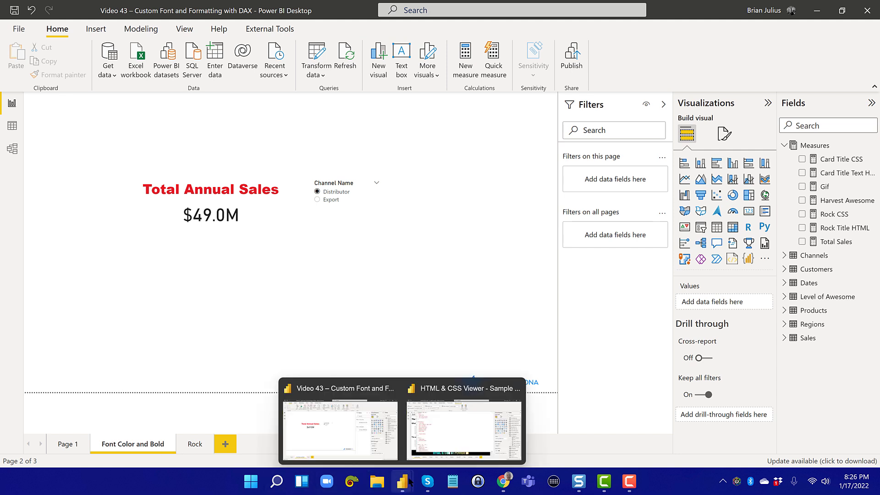
pyautogui.click(431, 426)
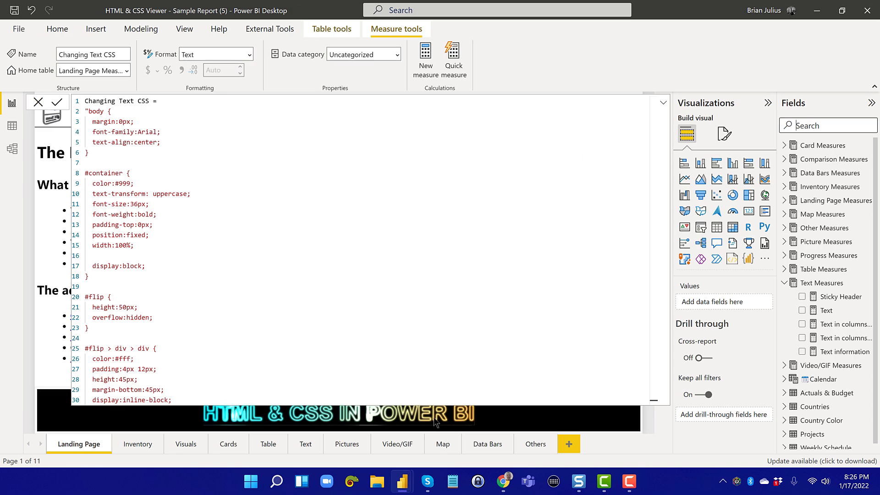
pyautogui.press('Escape')
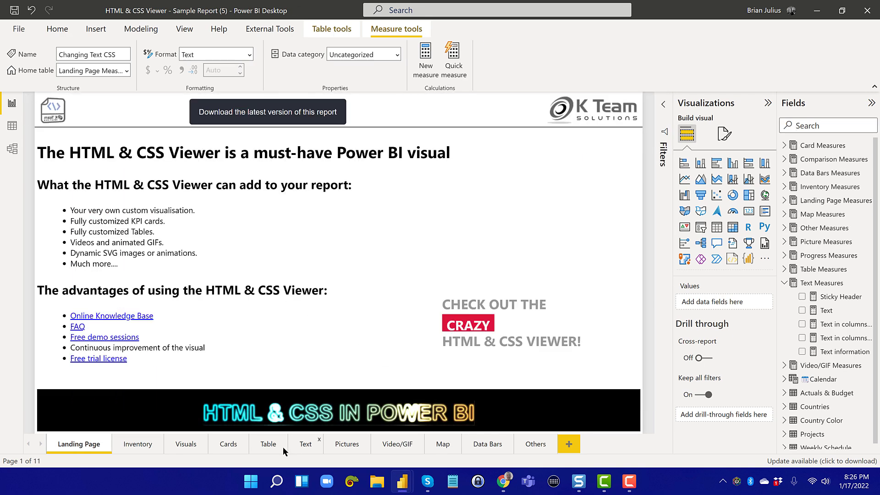
# - View the sample report's Cards page and its Actuals & Budget data table, and return to the report view
pyautogui.click(230, 445)
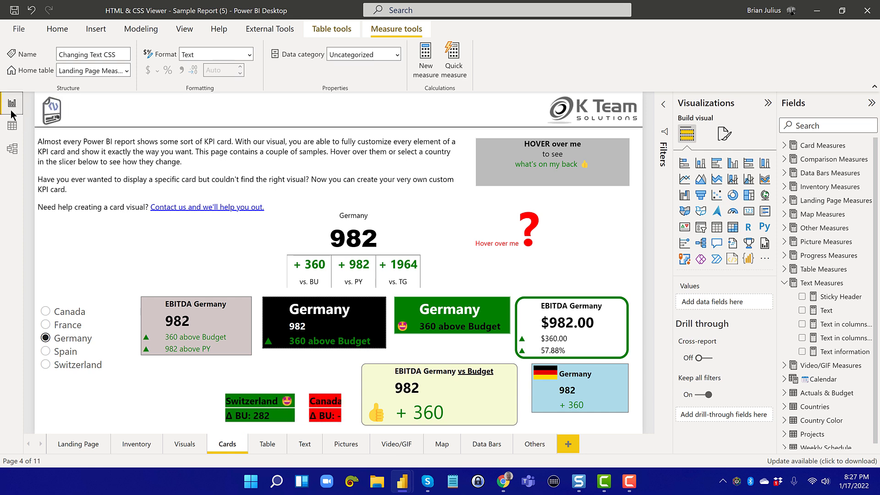
pyautogui.click(12, 124)
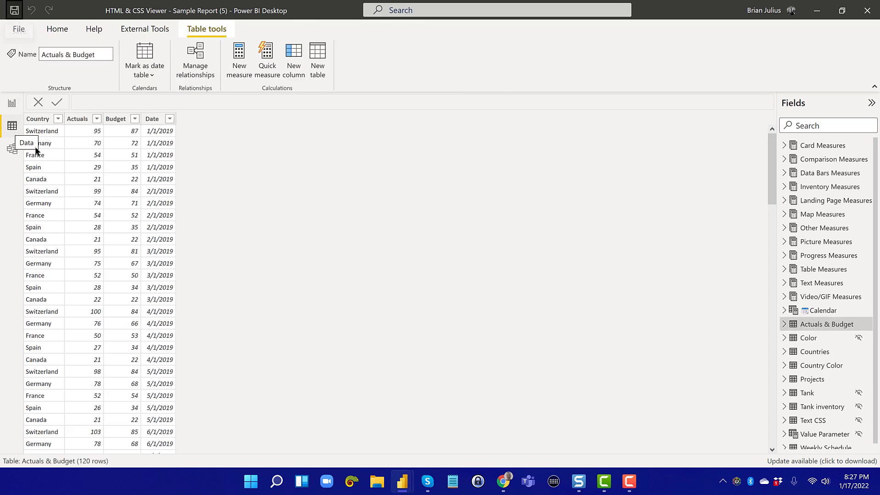
pyautogui.click(19, 103)
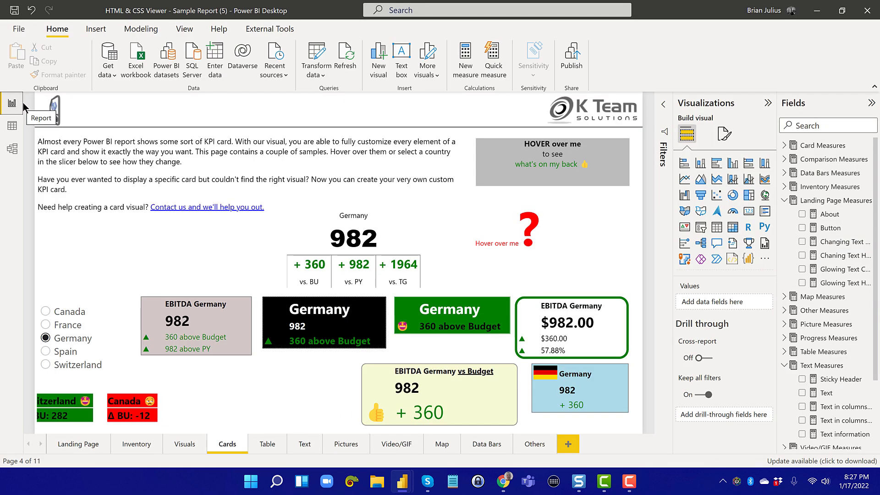